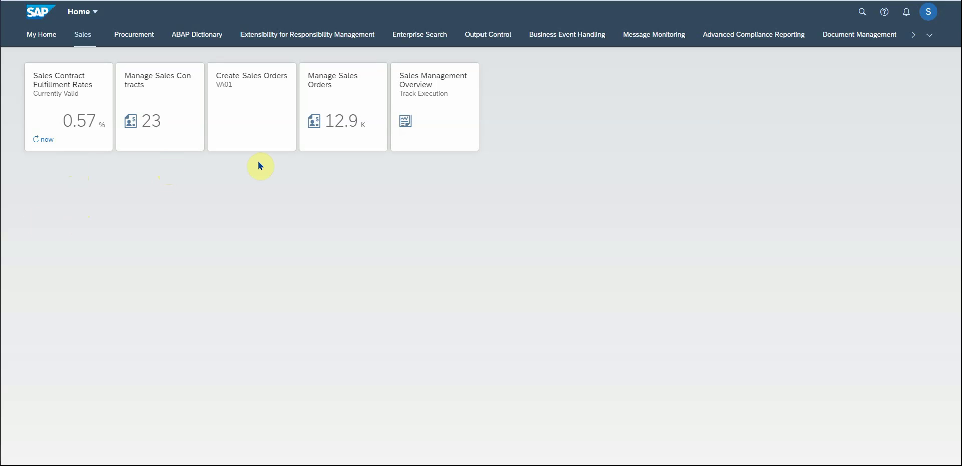
# - Open Sales Contract Fulfillment Rates, toggle the filter header, and switch the breakdown to Customer
pyautogui.click(75, 92)
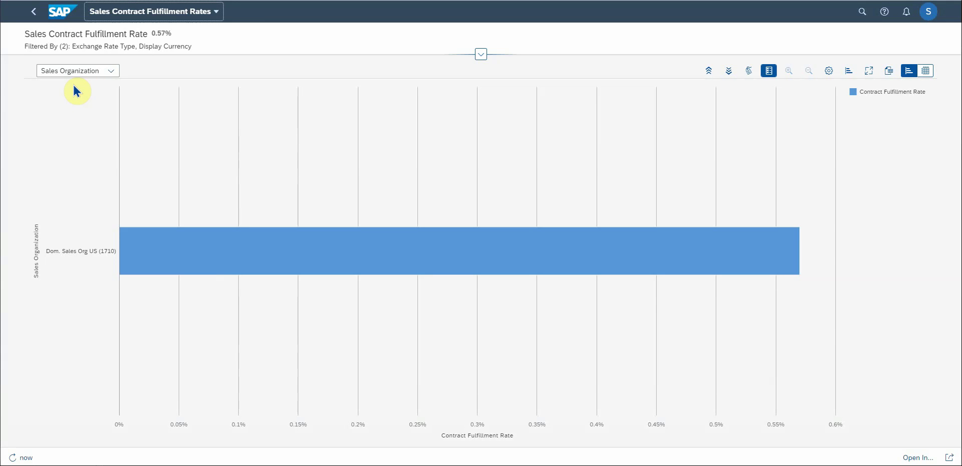
pyautogui.click(484, 58)
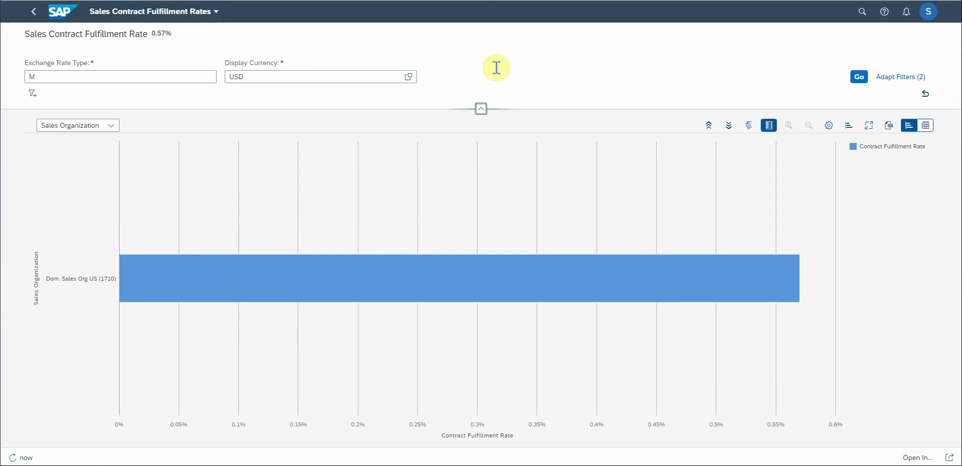
pyautogui.click(485, 109)
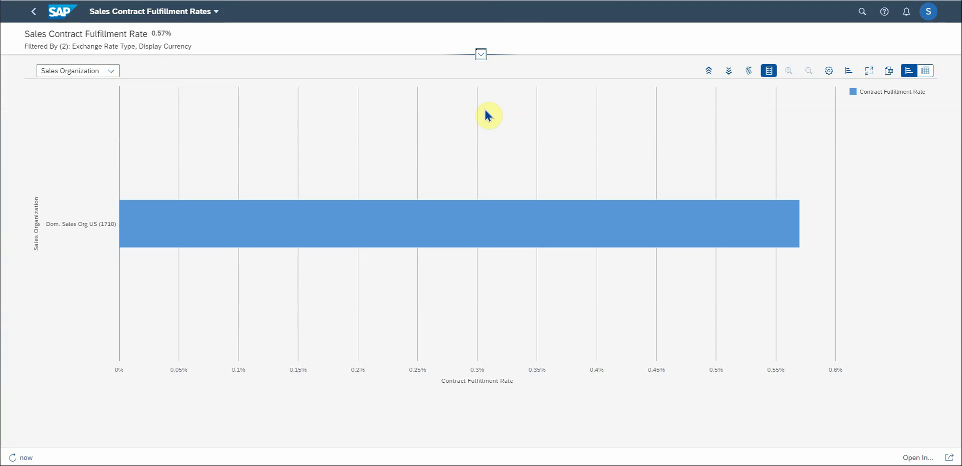
pyautogui.click(112, 74)
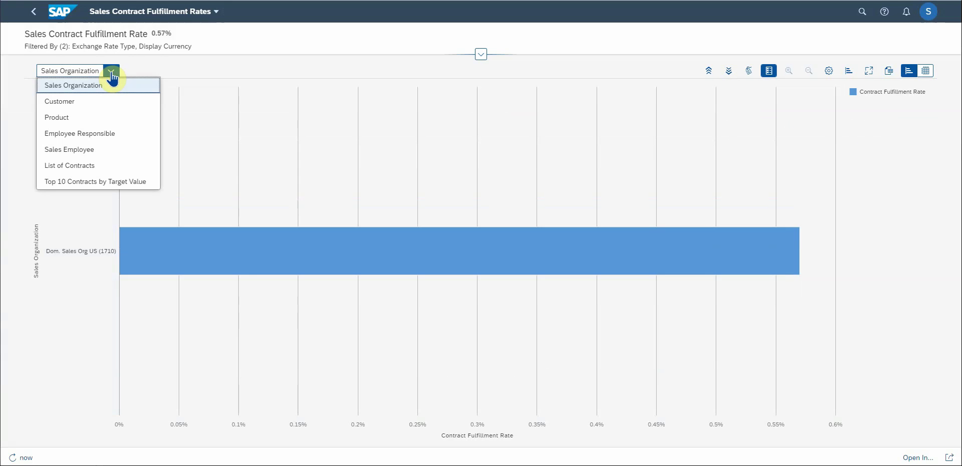
pyautogui.click(64, 102)
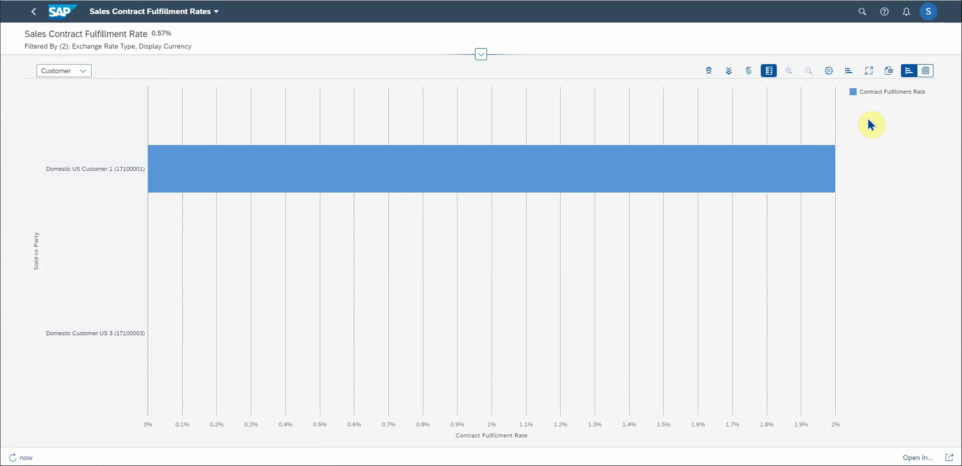
# - Try the fulfillment chart as a Column chart and then as a Pie Chart
pyautogui.click(849, 70)
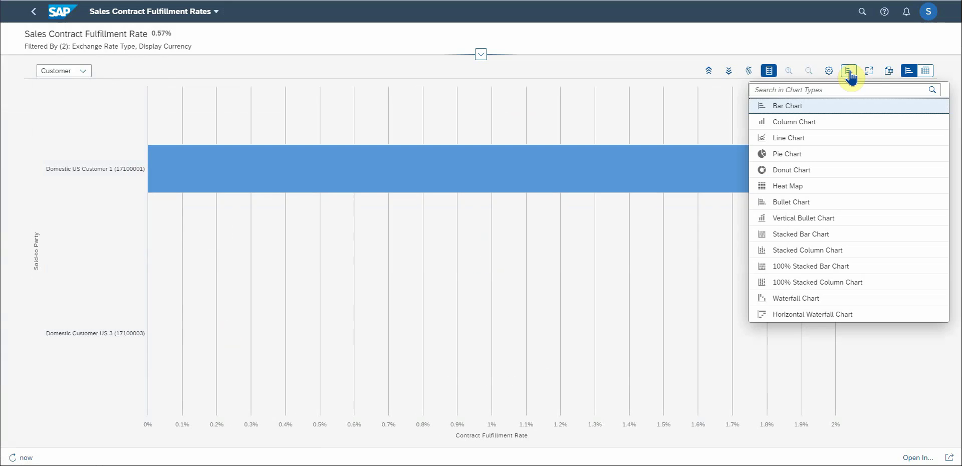
pyautogui.click(786, 123)
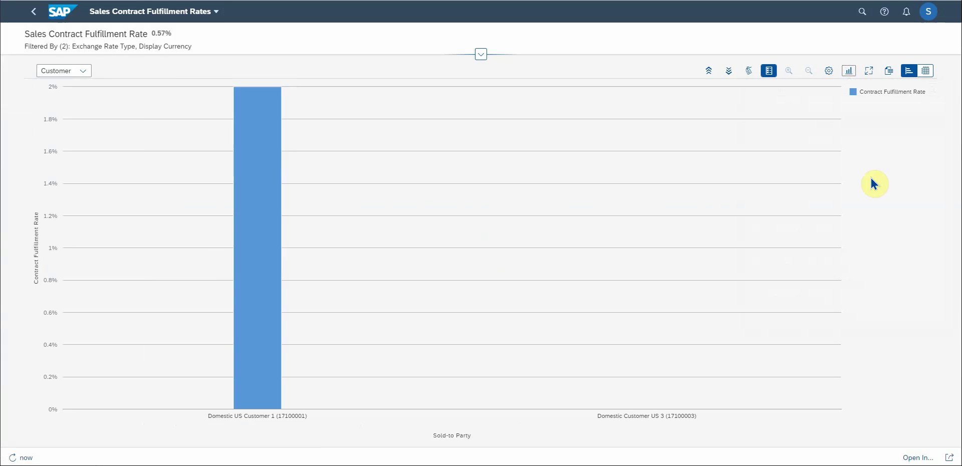
pyautogui.click(849, 73)
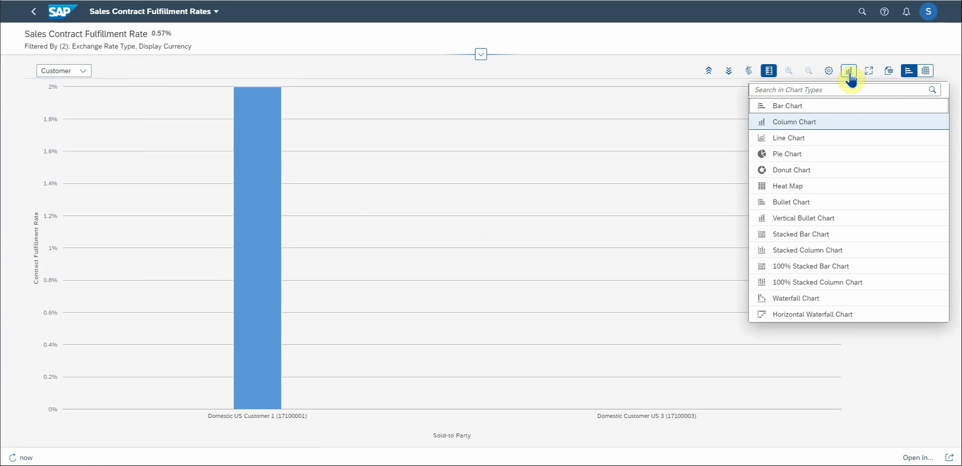
pyautogui.click(774, 157)
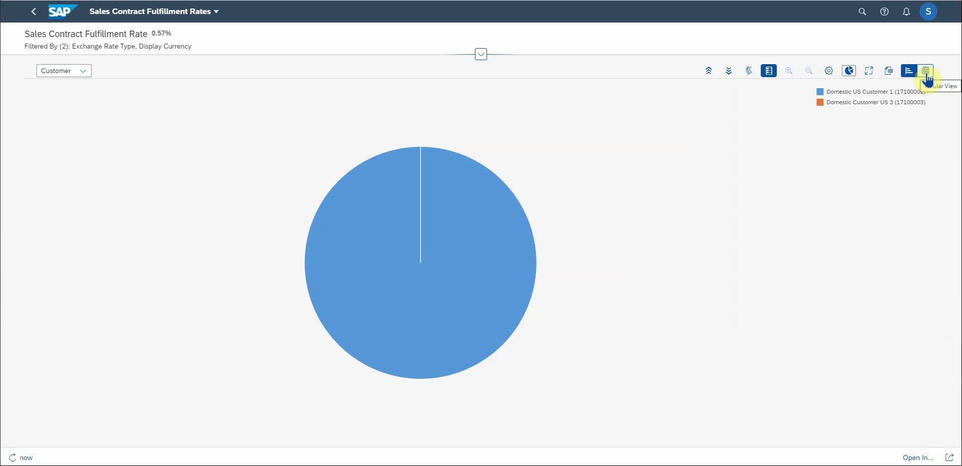
# - Switch to Tabular View and show the List of Contracts breakdown
pyautogui.click(926, 76)
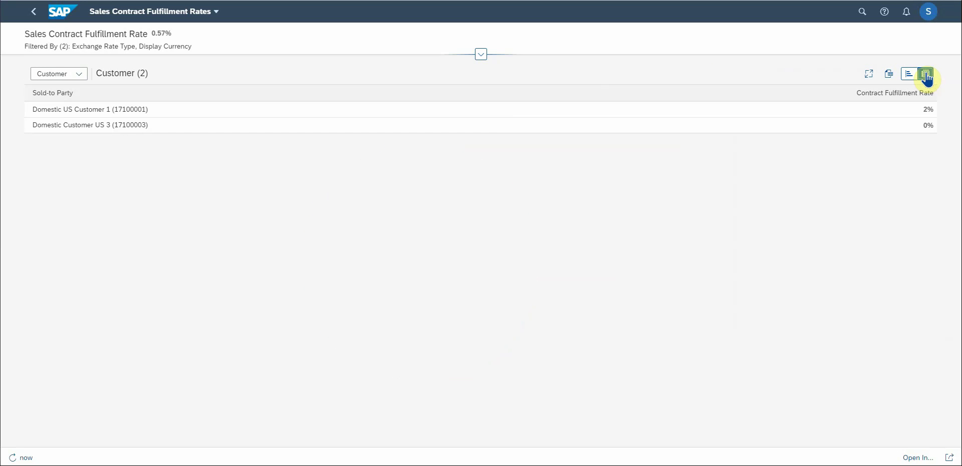
pyautogui.click(83, 80)
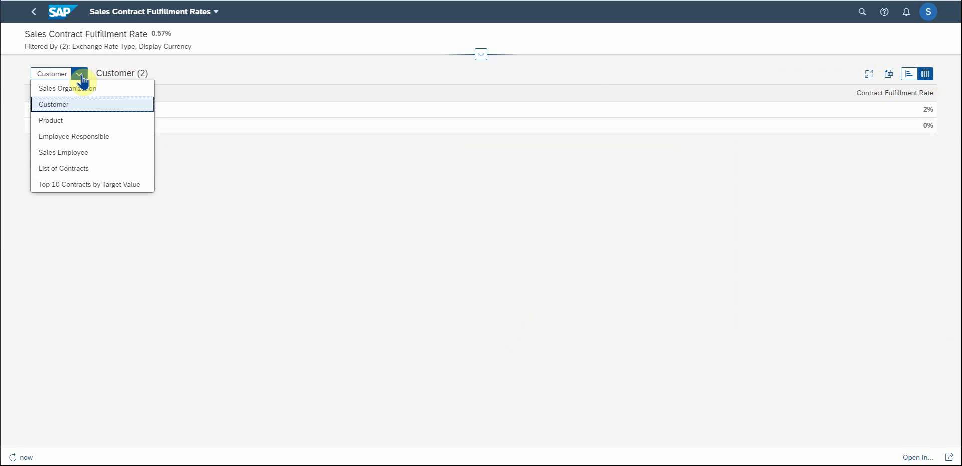
pyautogui.click(59, 168)
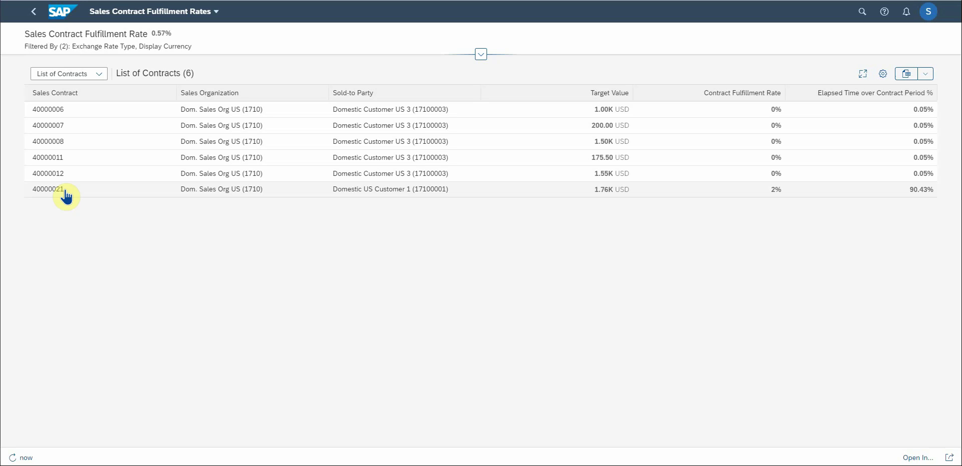
# - Show Top 10 Contracts by Target Value, check contract 40000011's details, then return home
pyautogui.click(100, 75)
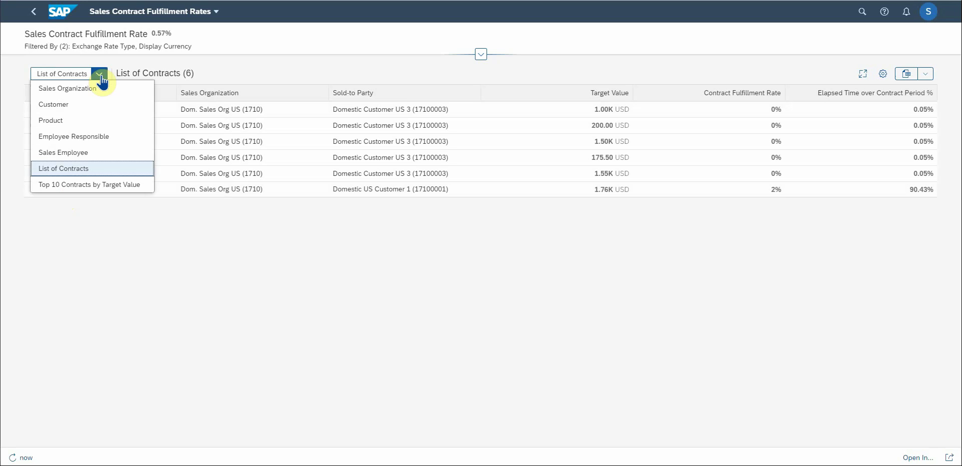
pyautogui.click(85, 185)
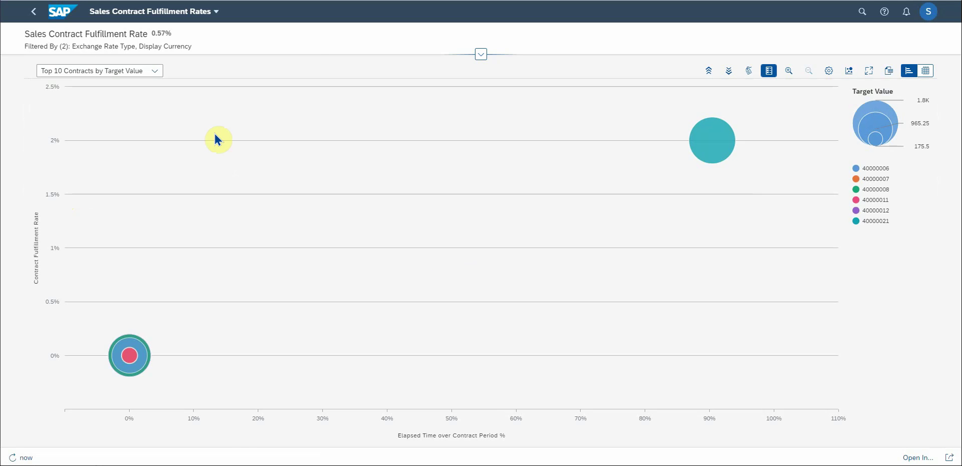
pyautogui.click(129, 357)
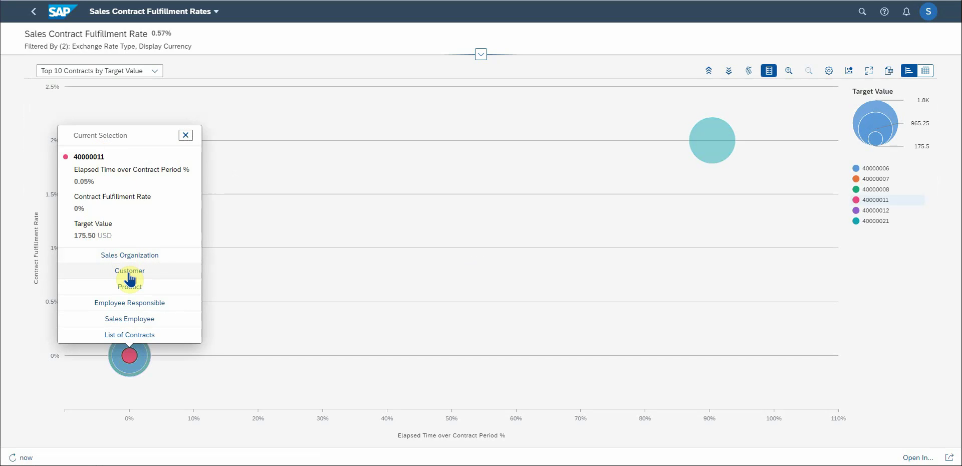
pyautogui.click(63, 14)
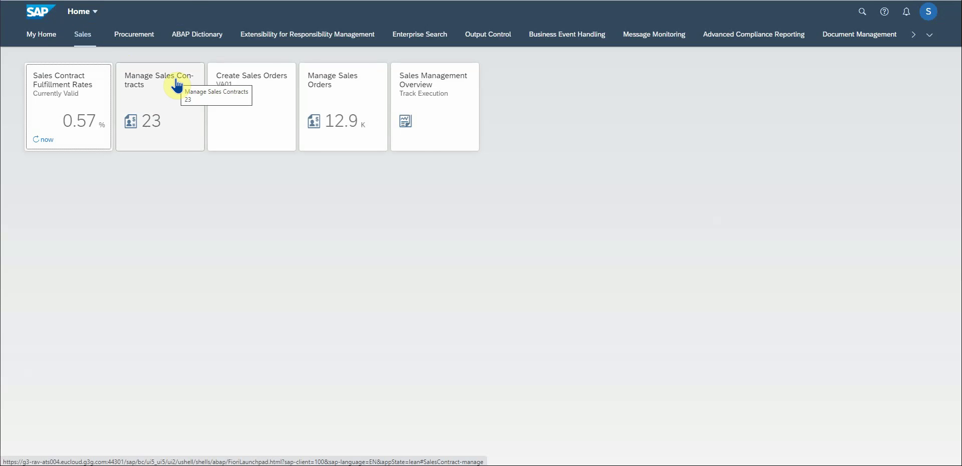
# - Open Manage Sales Contracts and add Contract Type to its filter bar via Adapt Filters
pyautogui.click(176, 85)
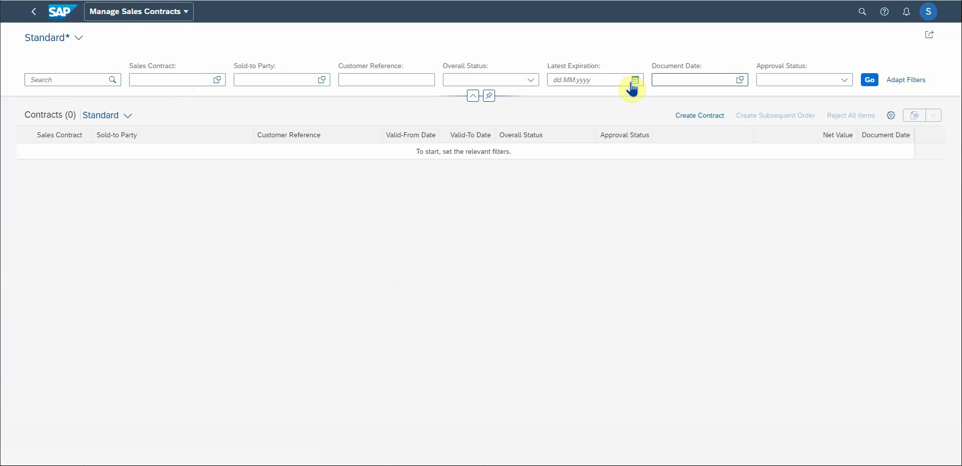
pyautogui.click(900, 83)
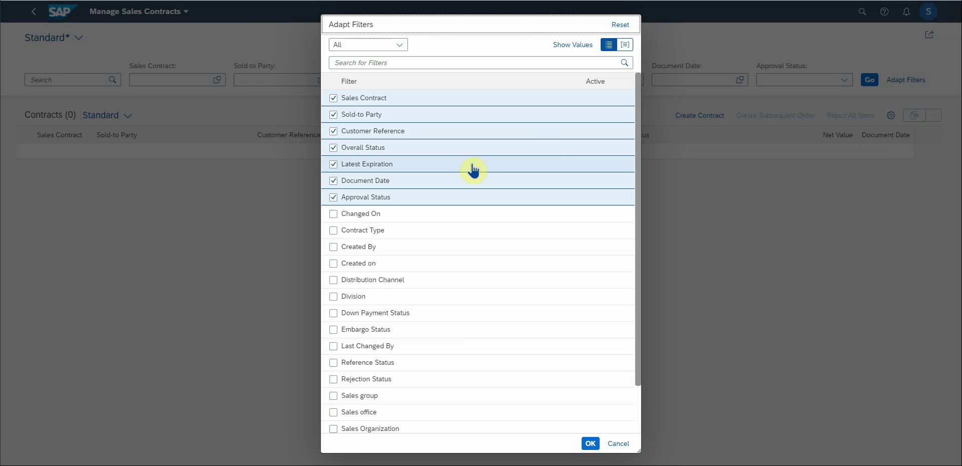
pyautogui.click(334, 230)
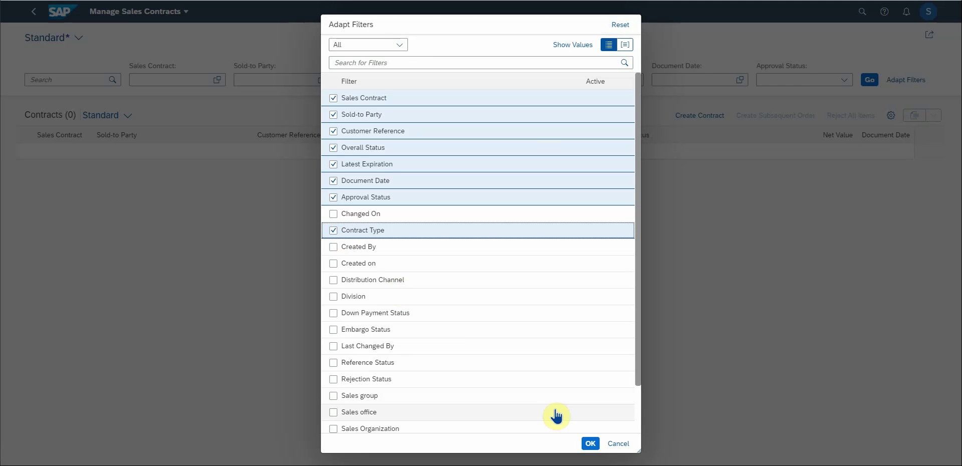
pyautogui.click(583, 442)
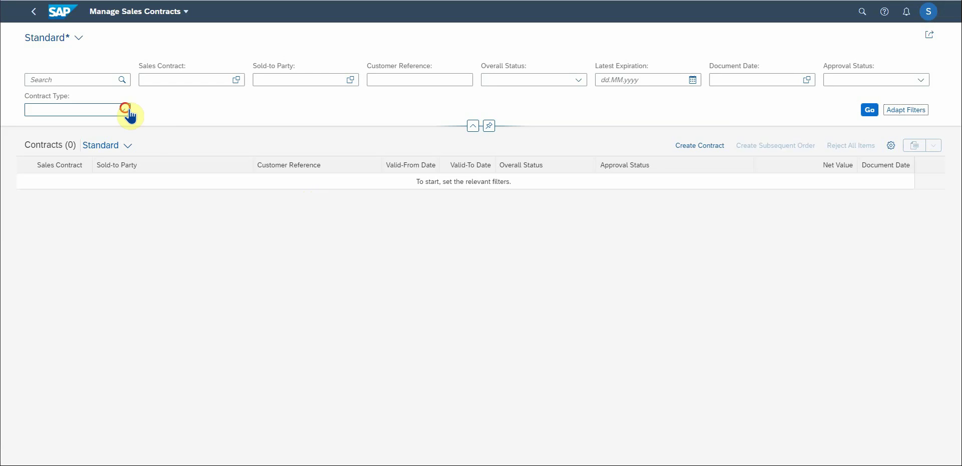
pyautogui.click(123, 111)
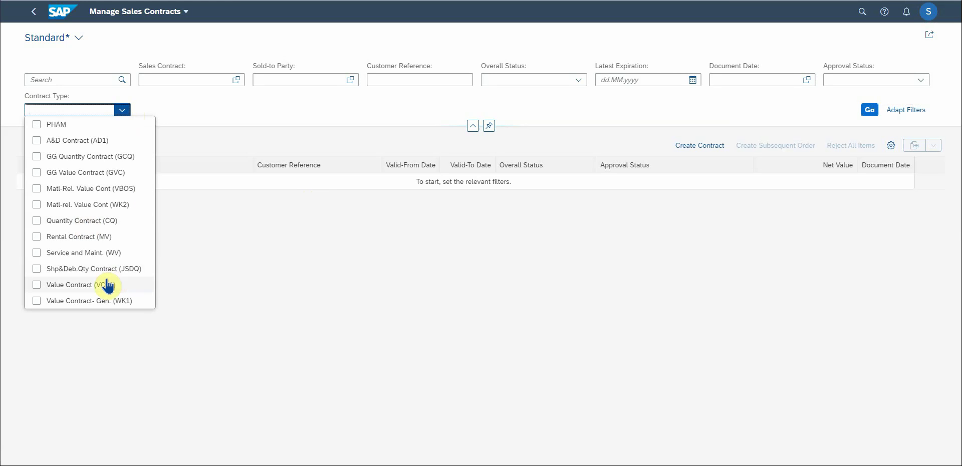
pyautogui.click(187, 107)
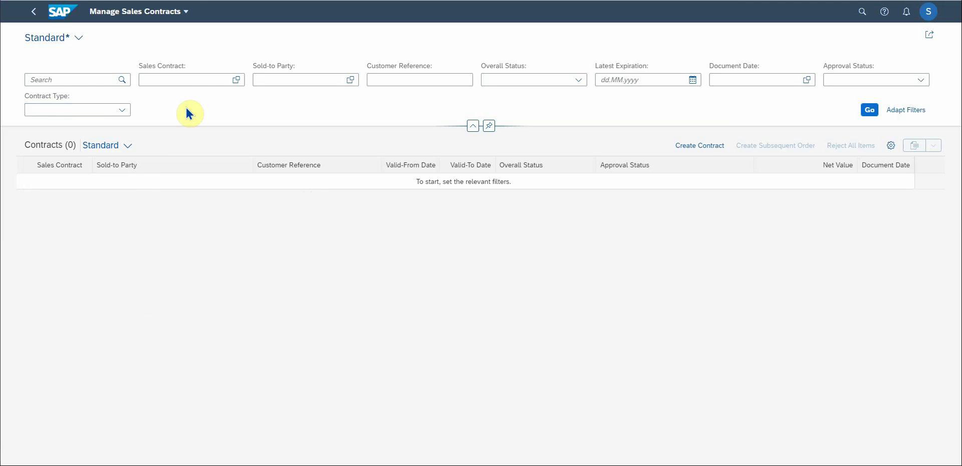
# - Run Go in the filter bar to list all 23 sales contracts
pyautogui.click(868, 110)
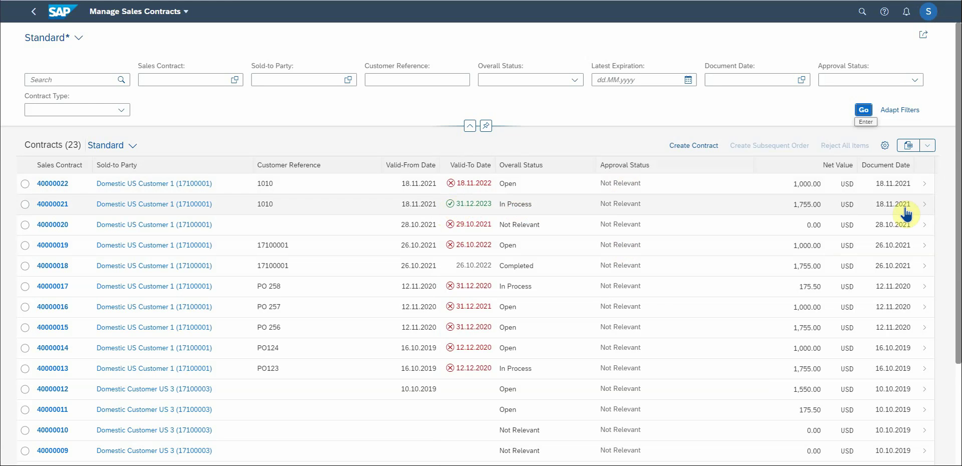
# - Add a Contract Type column to the contracts table through View Settings > Columns
pyautogui.click(885, 146)
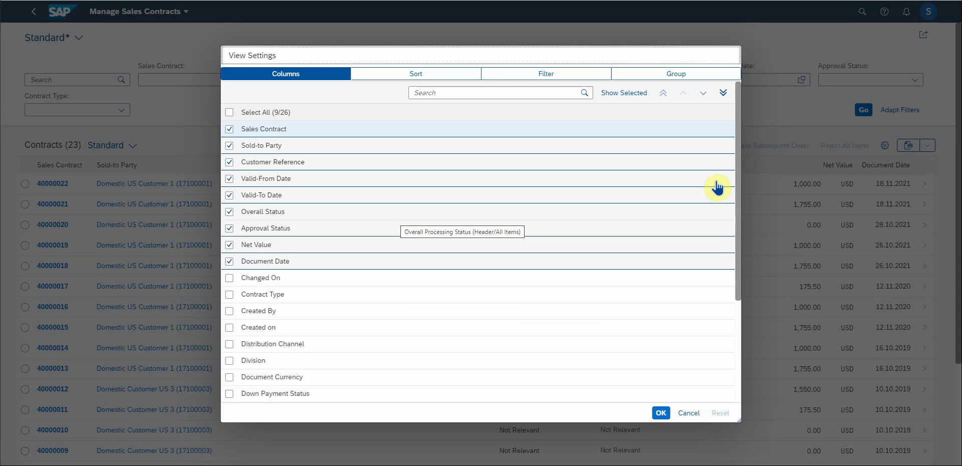
pyautogui.click(227, 296)
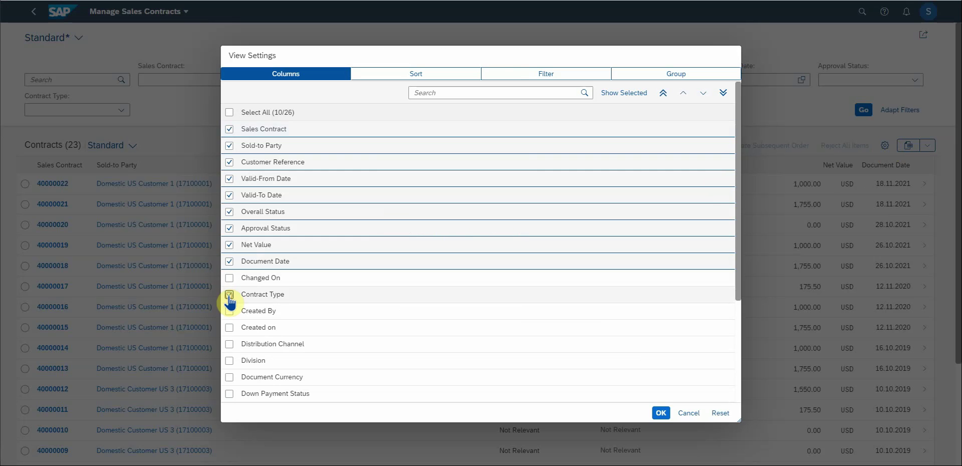
pyautogui.click(661, 412)
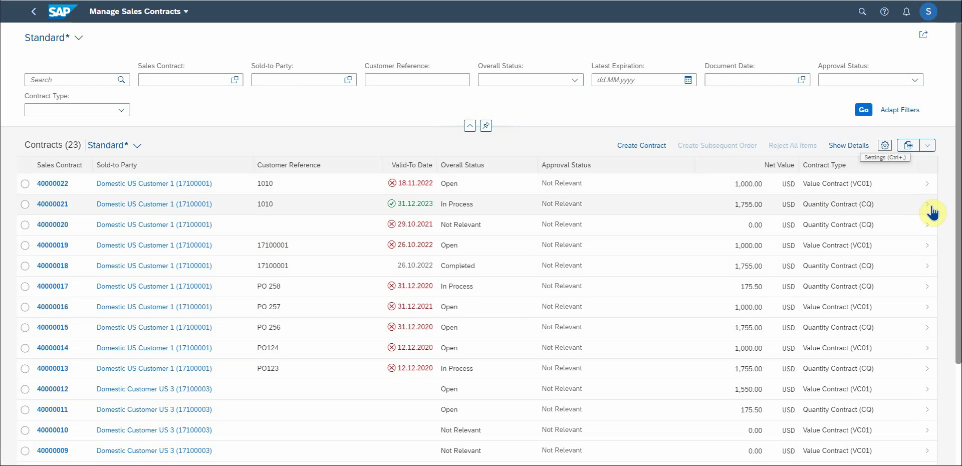
# - Open quantity contract 40000021 and check its Valid From and Valid To dates
pyautogui.click(932, 212)
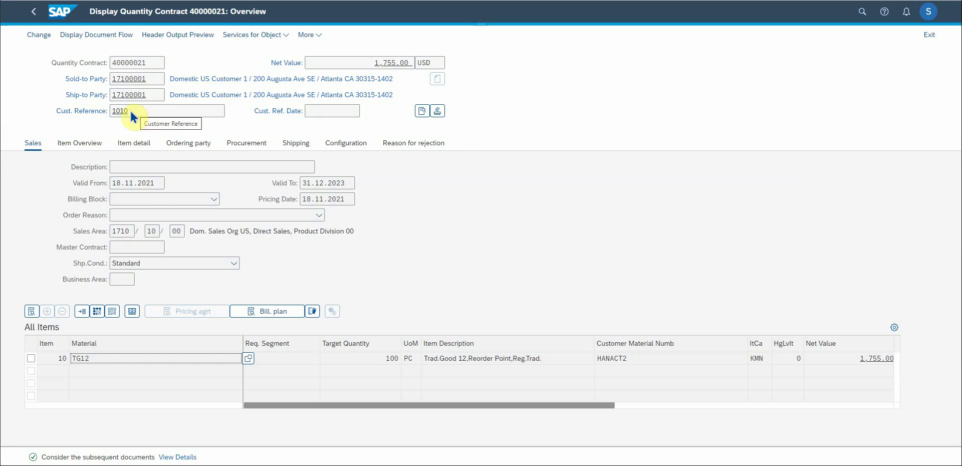
pyautogui.click(154, 187)
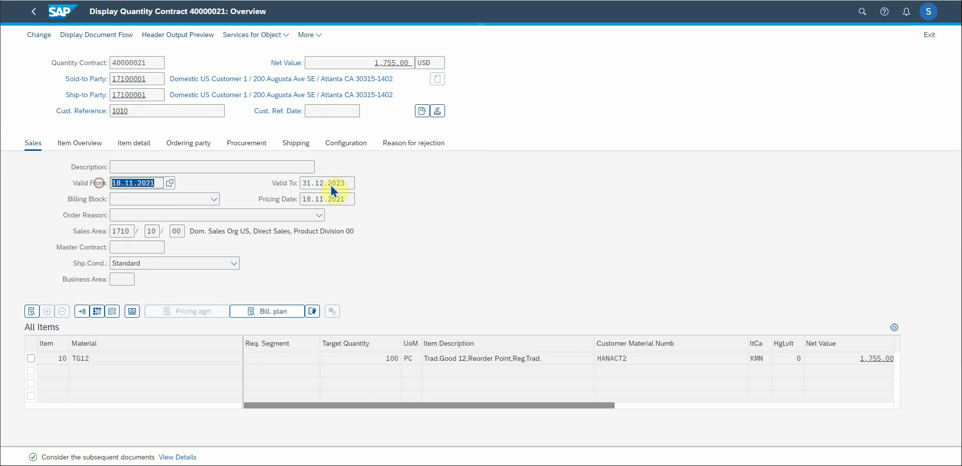
pyautogui.click(292, 184)
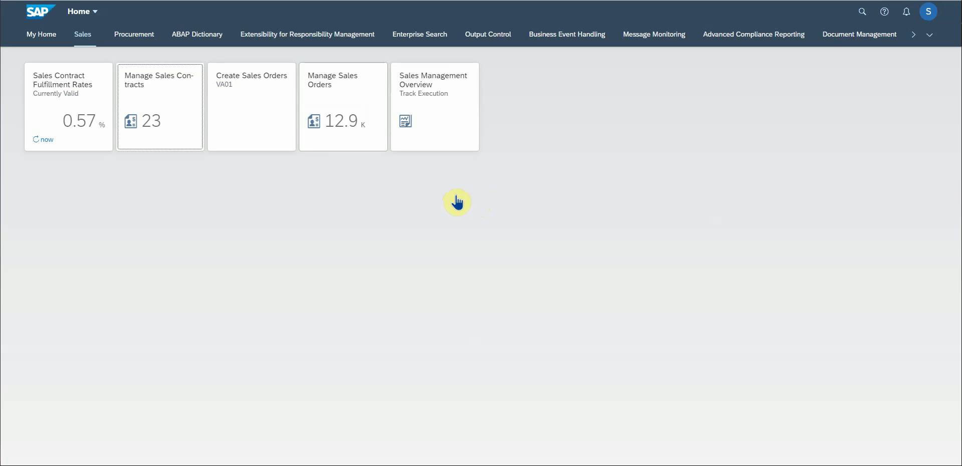
# - Start a sales order with order type OR and sales organization 1710 chosen via F4
pyautogui.click(257, 95)
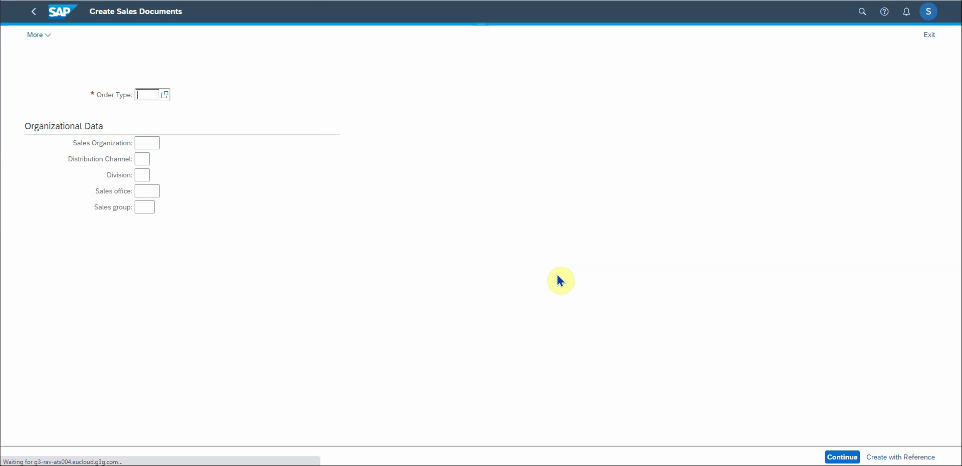
pyautogui.click(148, 97)
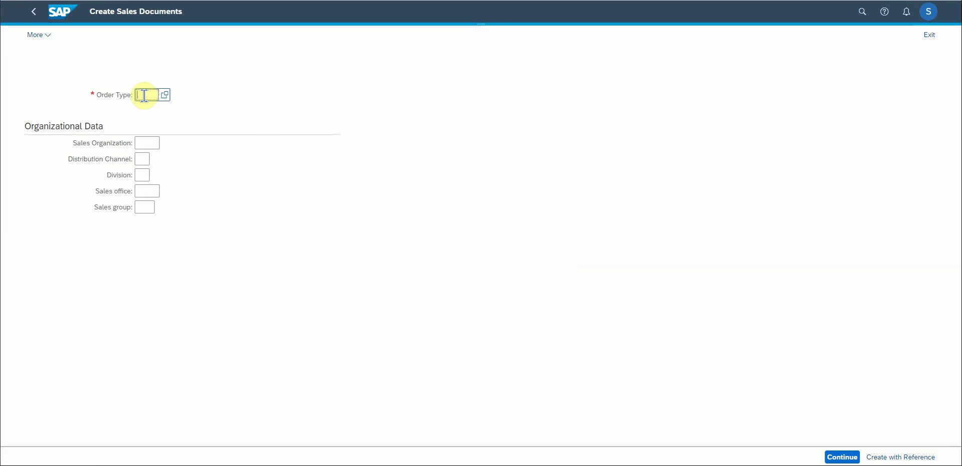
pyautogui.write('or')
pyautogui.click(158, 145)
pyautogui.press('F4')
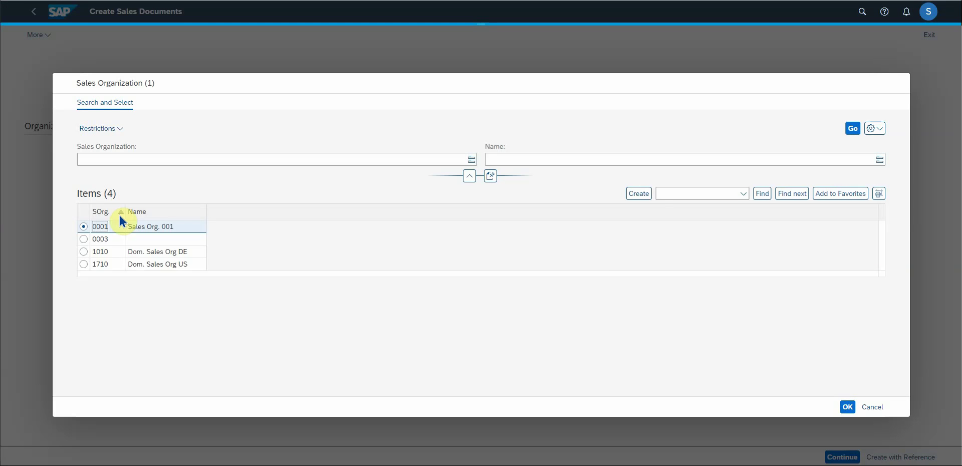
pyautogui.click(98, 263)
pyautogui.click(847, 408)
# - Enter distribution channel 10 and division 00
pyautogui.click(141, 159)
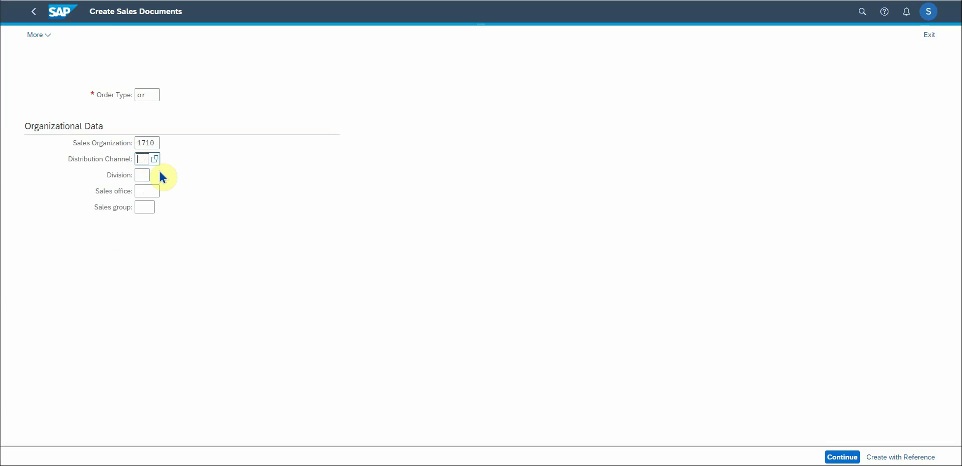
pyautogui.write('10')
pyautogui.click(153, 205)
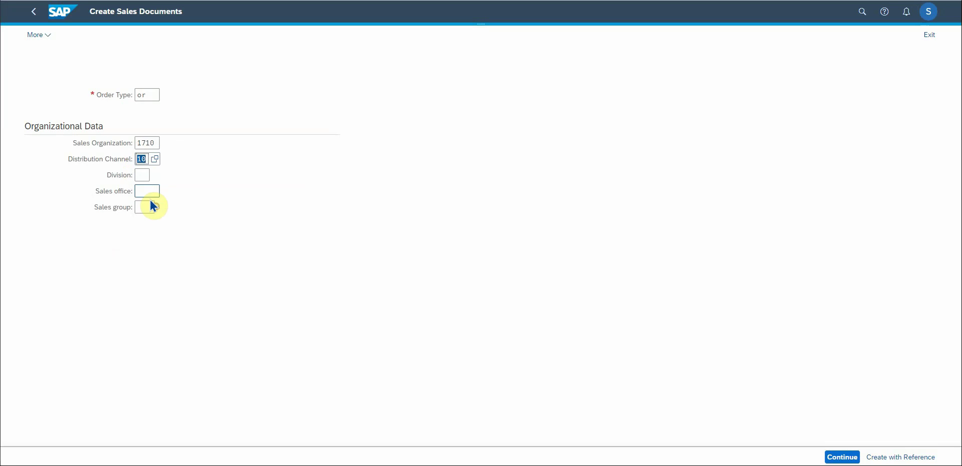
pyautogui.click(139, 176)
pyautogui.write('0')
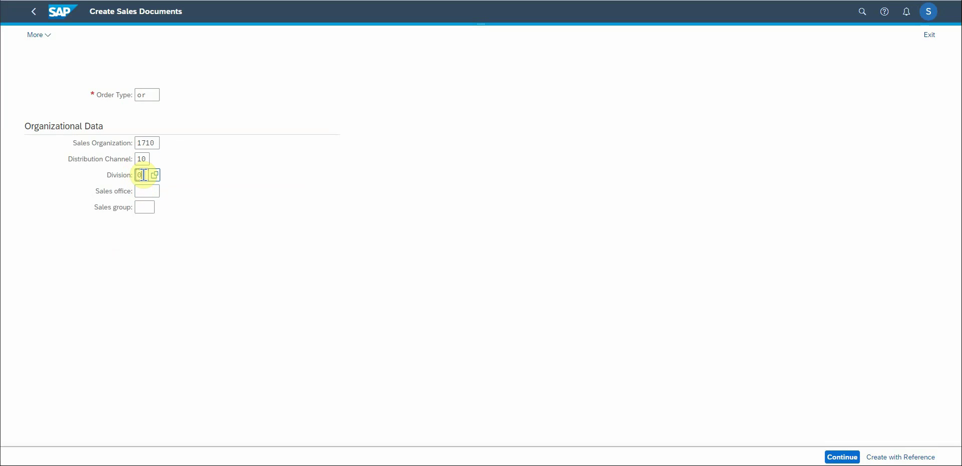
pyautogui.write('0')
pyautogui.click(151, 221)
# - Create with reference to contract 40000021, picked via F4 on the Contract tab, and copy it
pyautogui.click(891, 450)
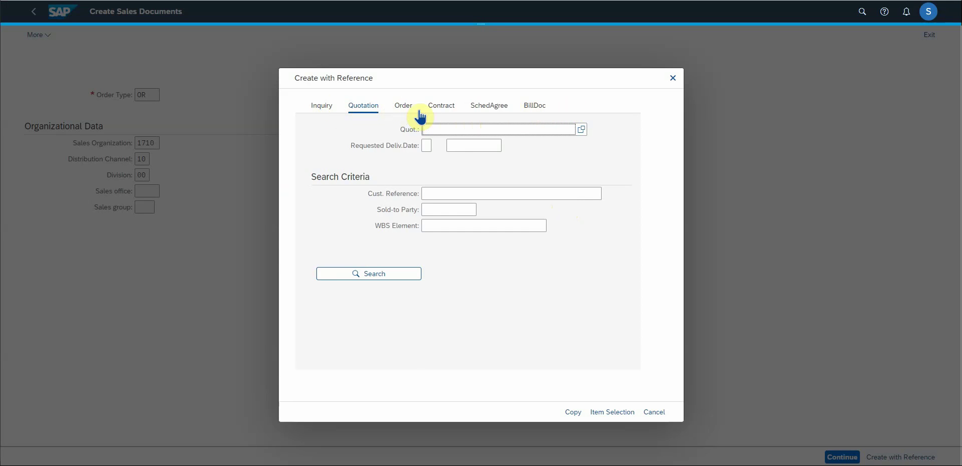
pyautogui.click(446, 111)
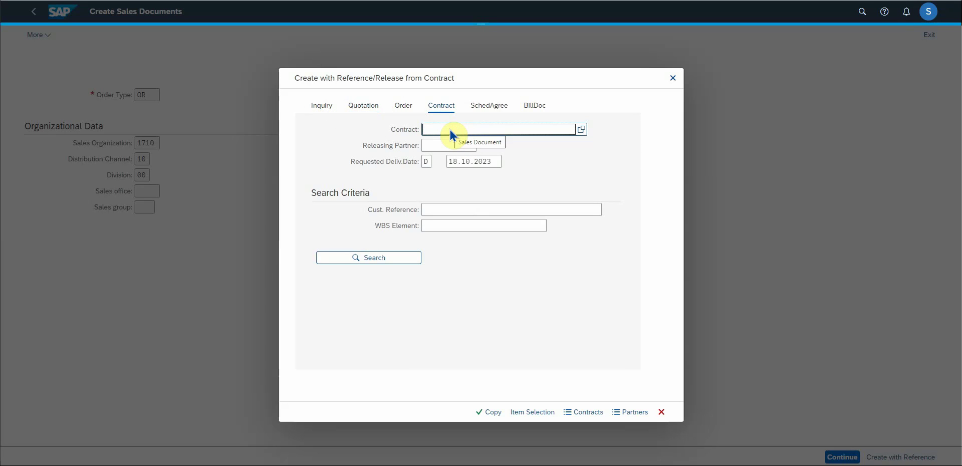
pyautogui.press('F4')
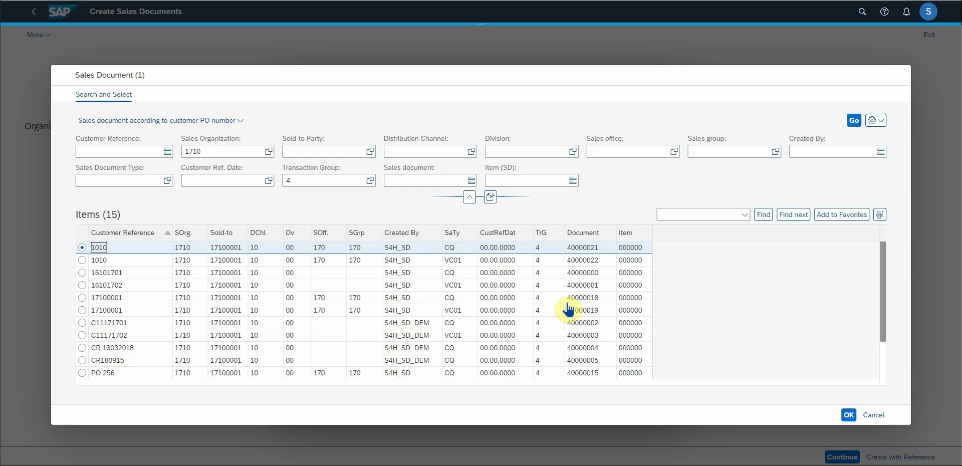
pyautogui.click(849, 415)
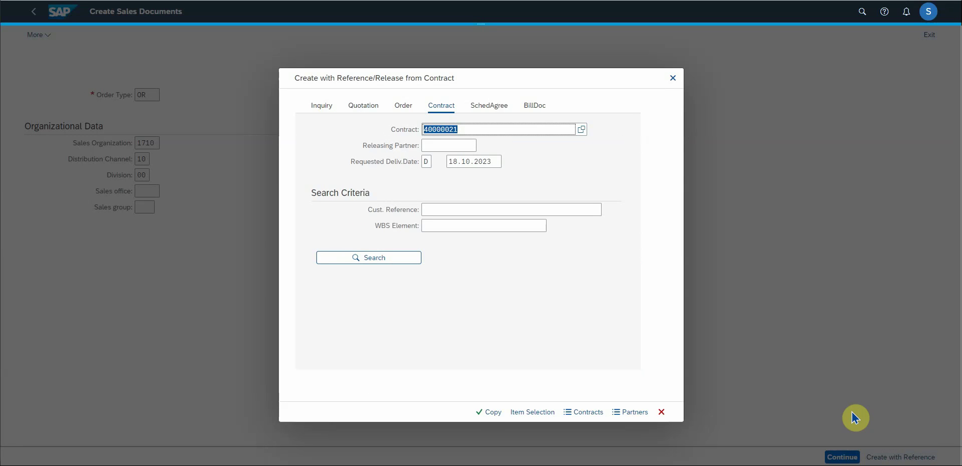
pyautogui.click(490, 416)
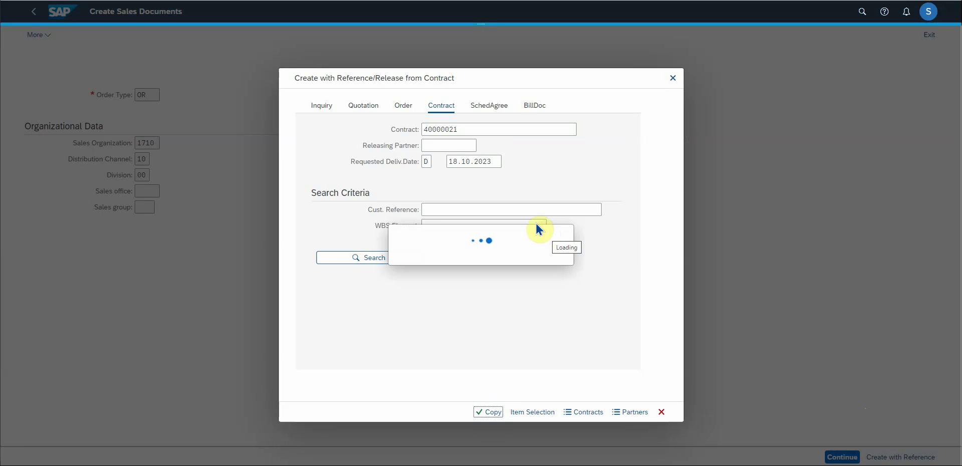
# - Dismiss the reorder-point notice and change the first item's order quantity from 98 to 10
pyautogui.click(597, 296)
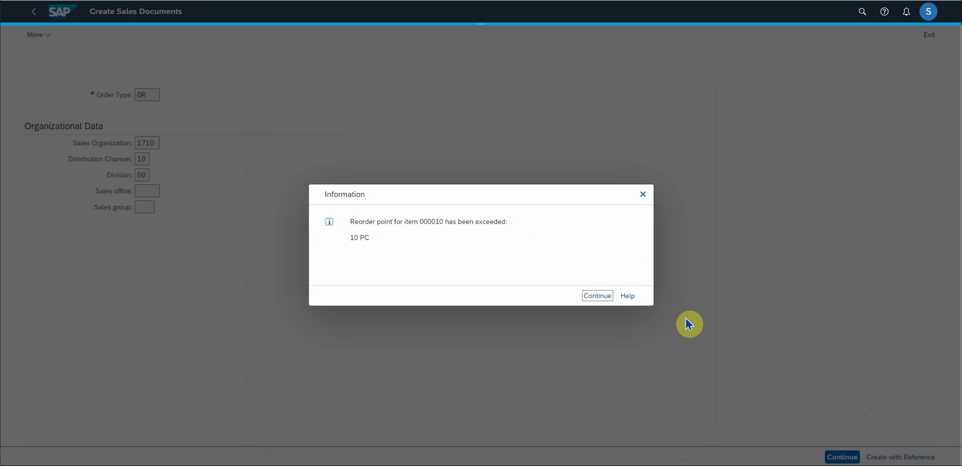
pyautogui.press('Return')
pyautogui.click(395, 346)
pyautogui.click(398, 350)
pyautogui.doubleClick(399, 343)
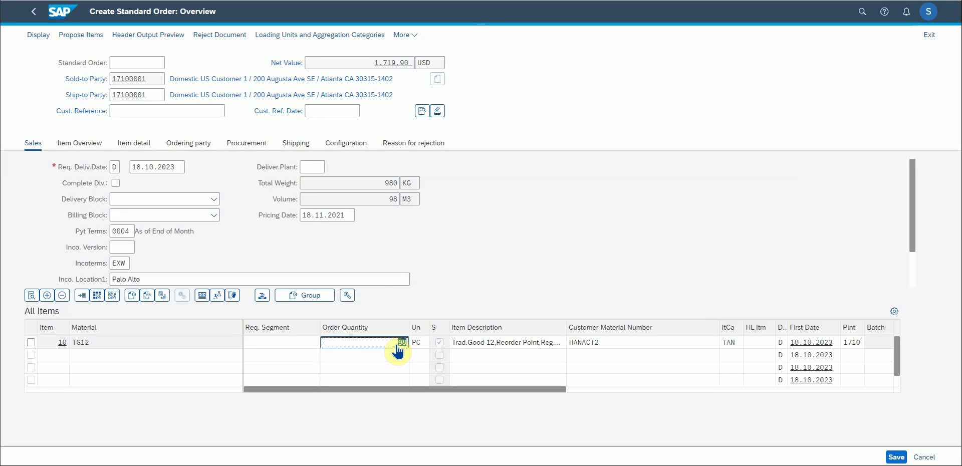
pyautogui.write('10')
# - Enter customer reference 'cust ref1' dated 18.10.2023 and save the standard order
pyautogui.click(897, 457)
pyautogui.click(176, 111)
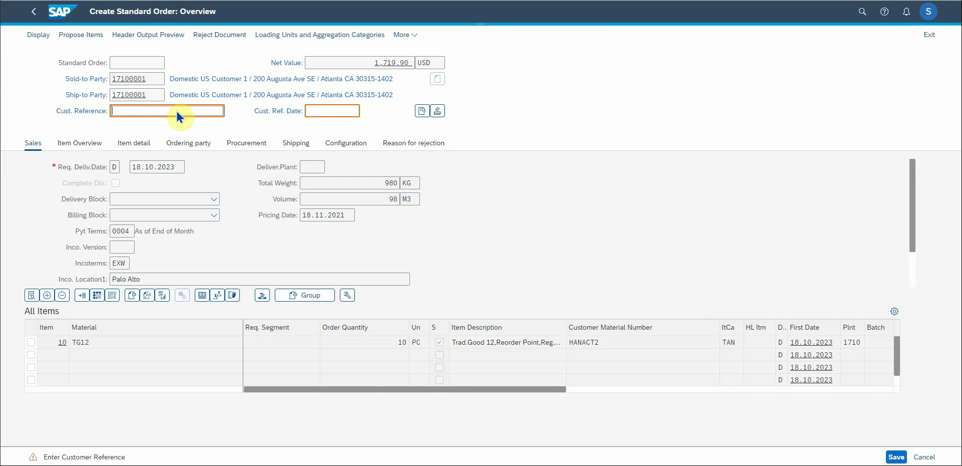
pyautogui.write('cust ref1')
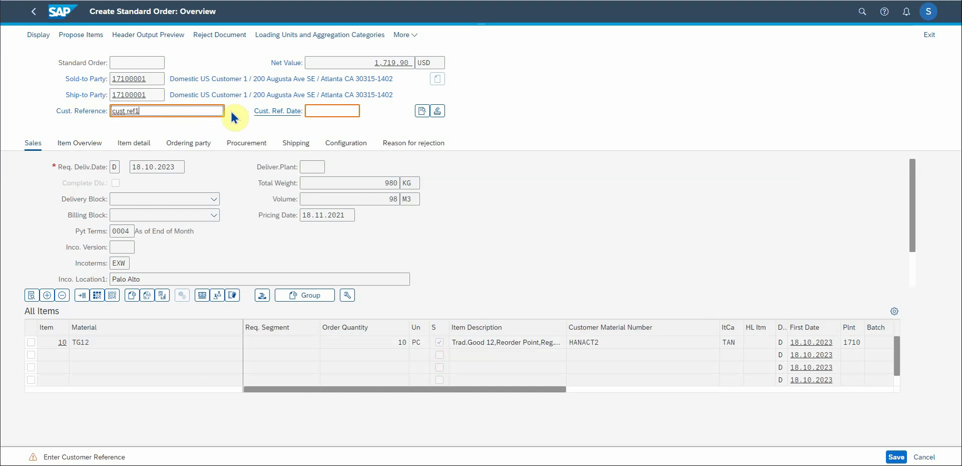
pyautogui.click(311, 112)
pyautogui.click(362, 111)
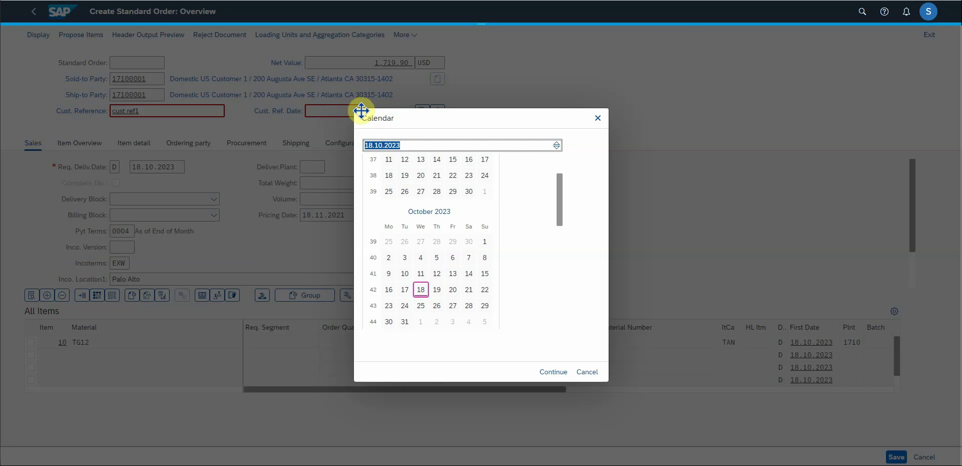
pyautogui.doubleClick(423, 357)
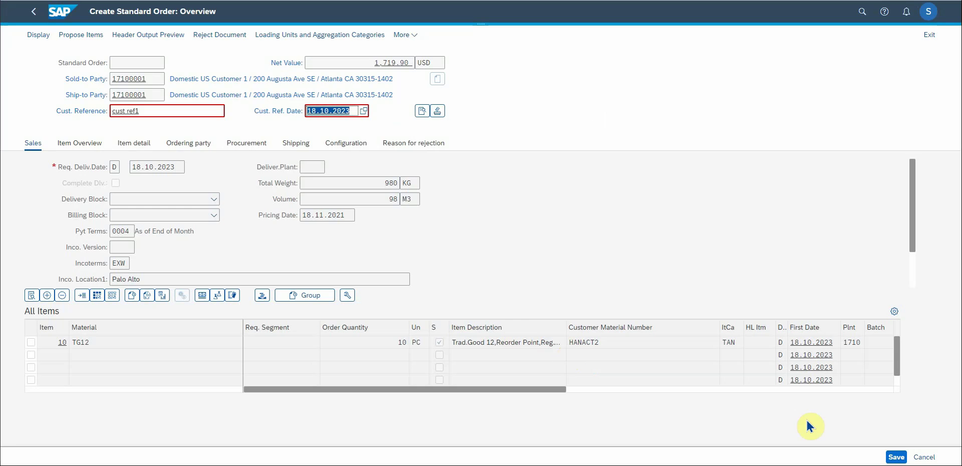
pyautogui.click(895, 452)
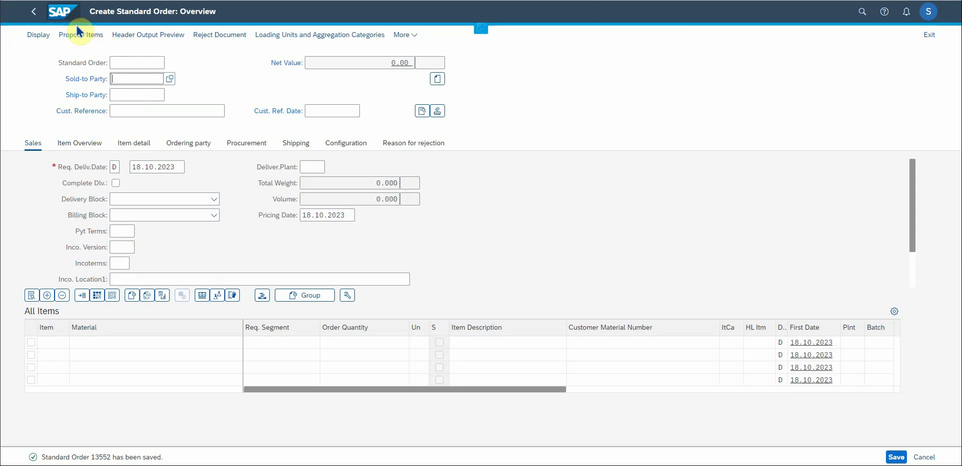
# - Leave the order for the home page and reopen Sales Contract Fulfillment Rates as List of Contracts
pyautogui.click(63, 18)
pyautogui.click(530, 45)
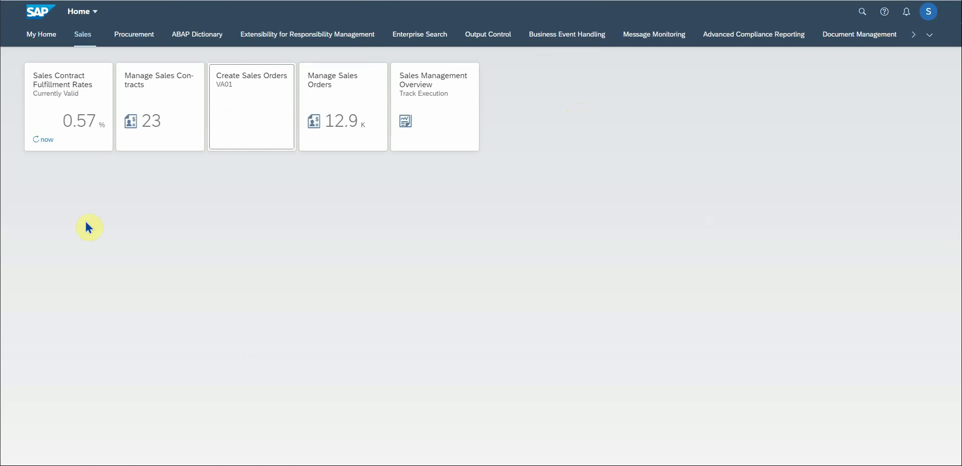
pyautogui.click(60, 95)
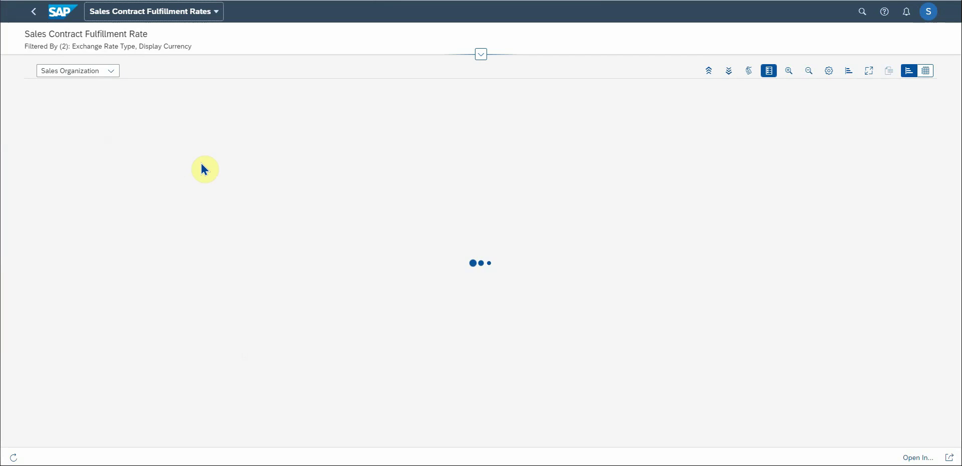
pyautogui.click(114, 71)
pyautogui.click(75, 161)
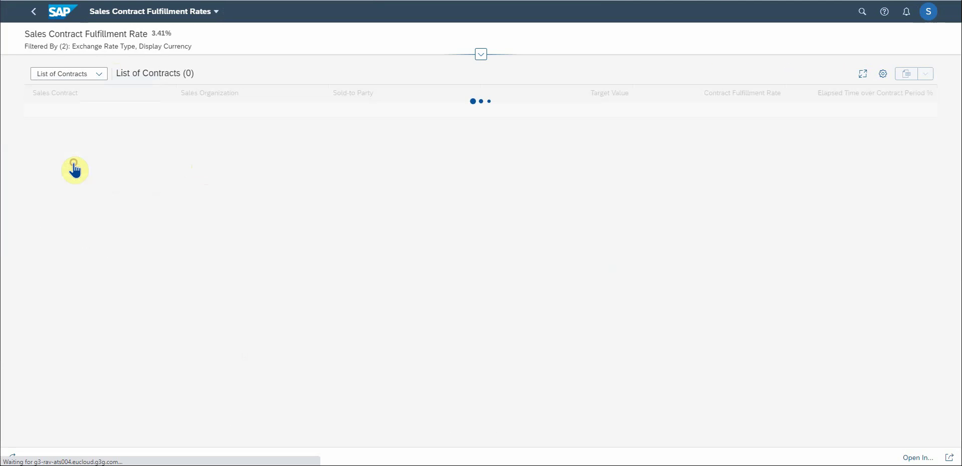